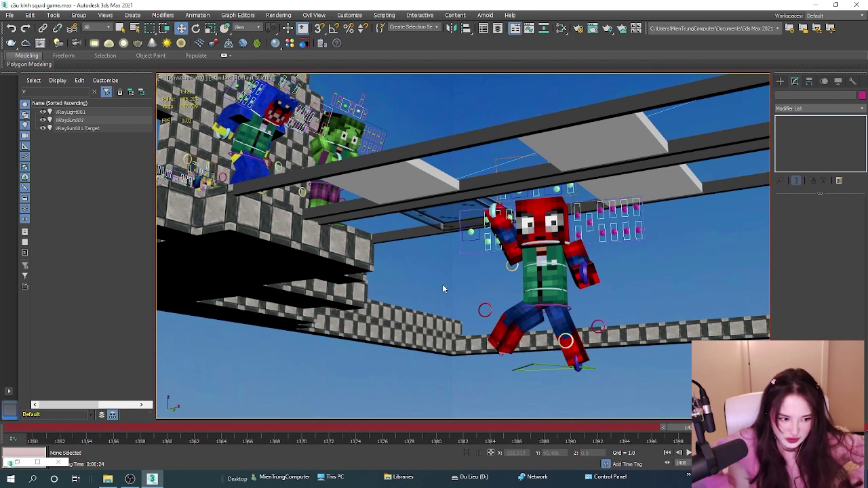
Switch the camera viewport to a free Perspective view of the scene.
key(p)
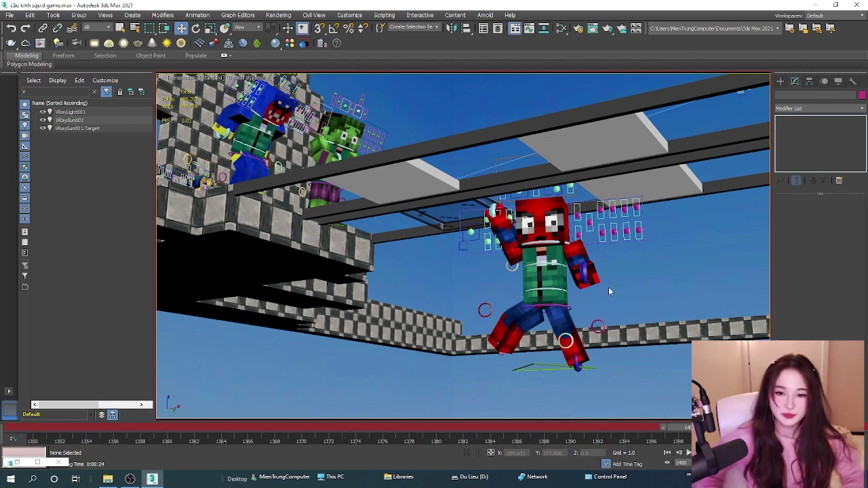
scroll(609, 287, down, 5)
scroll(609, 287, down, 5)
Unfreeze VRaySun001 from a temporarily widened Scene Explorer.
alt+middle_drag(609, 286, 600, 322)
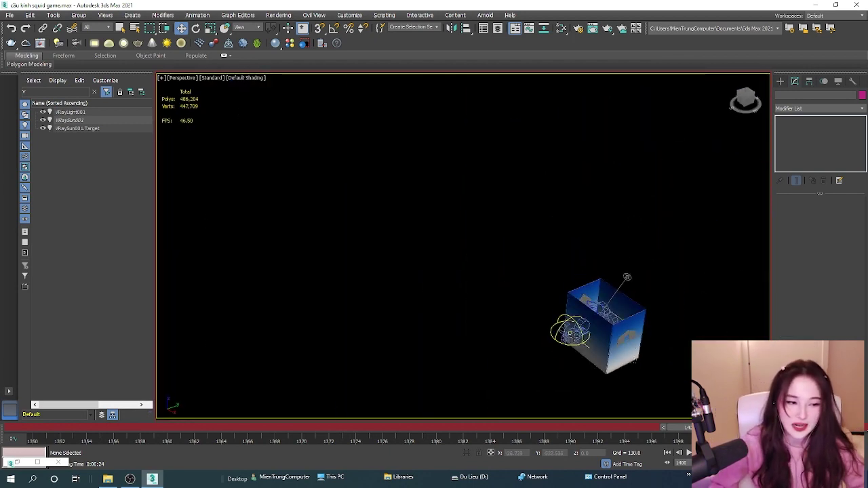
scroll(601, 322, up, 4)
scroll(601, 322, up, 2)
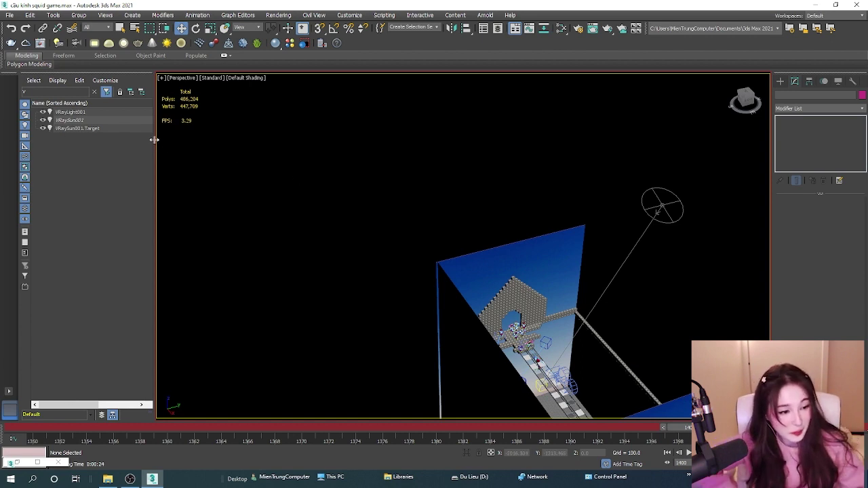
drag(155, 140, 229, 139)
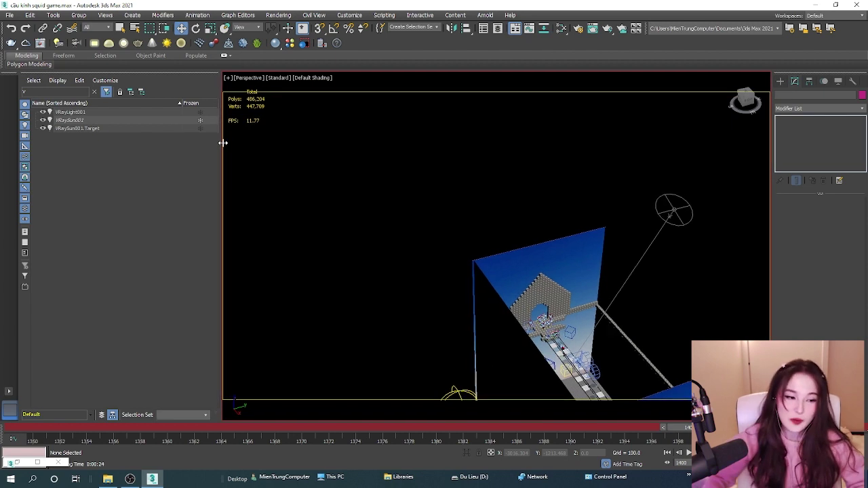
click(207, 120)
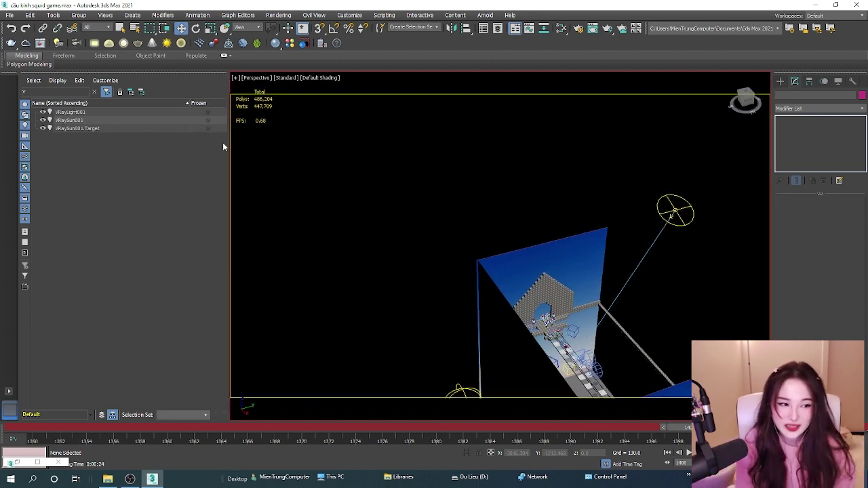
drag(229, 168, 122, 178)
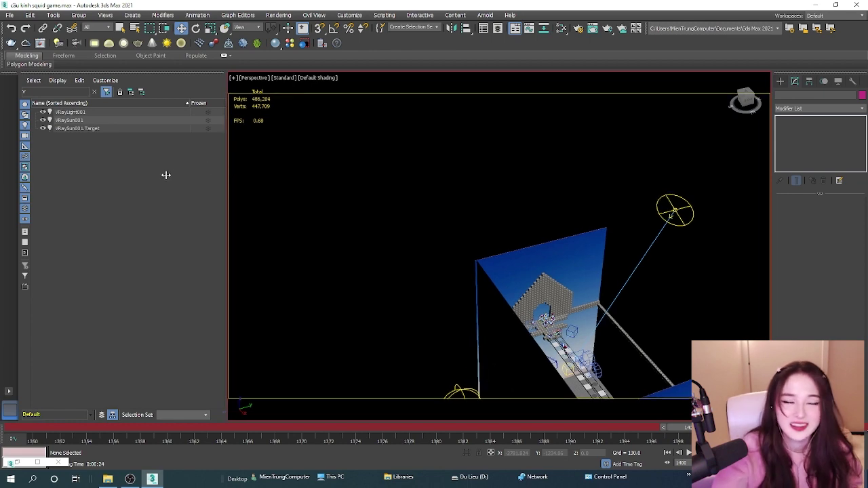
Select VRaySun001 and return the timeline to frame 1400.
click(74, 120)
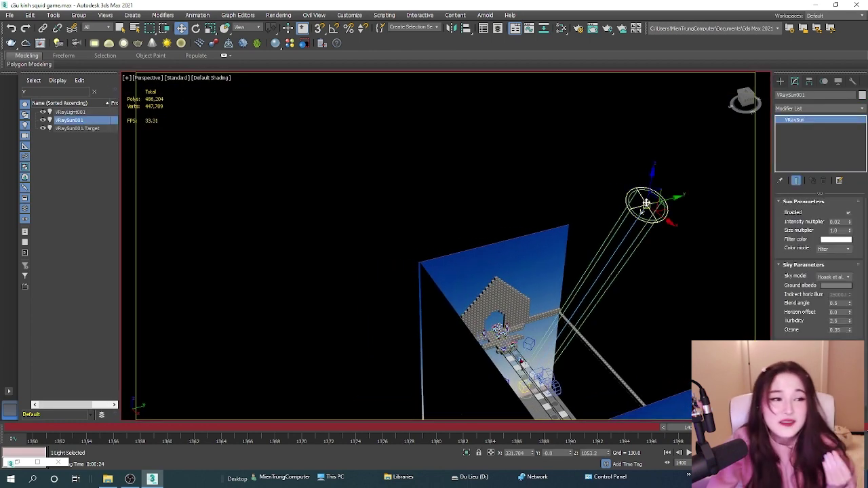
alt+middle_drag(648, 200, 674, 296)
scroll(633, 218, up, 5)
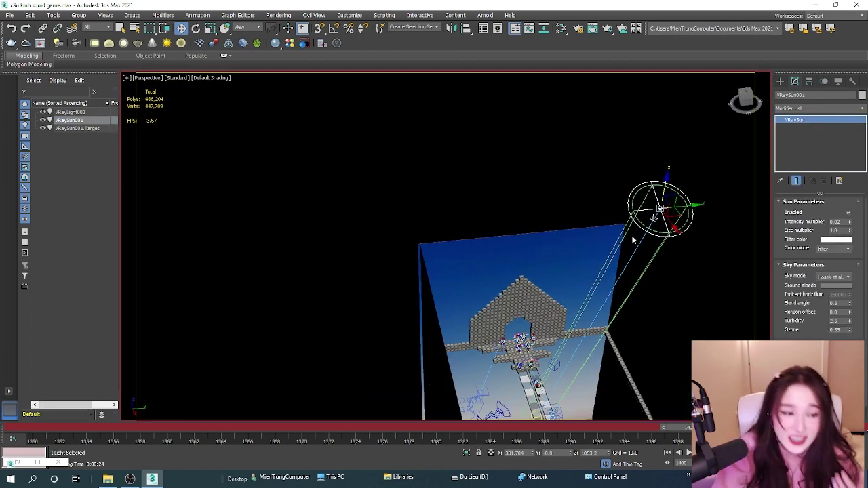
click(664, 429)
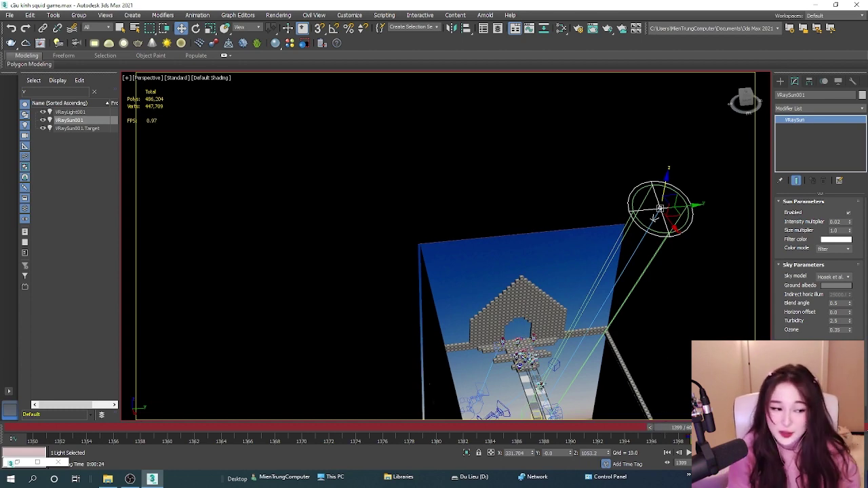
click(689, 427)
mouse_move(663, 285)
alt+middle_down()
mouse_move(551, 370)
mouse_move(581, 306)
alt+middle_up()
In Top view, undo a first try and move the sun down, away from the bridge.
key(t)
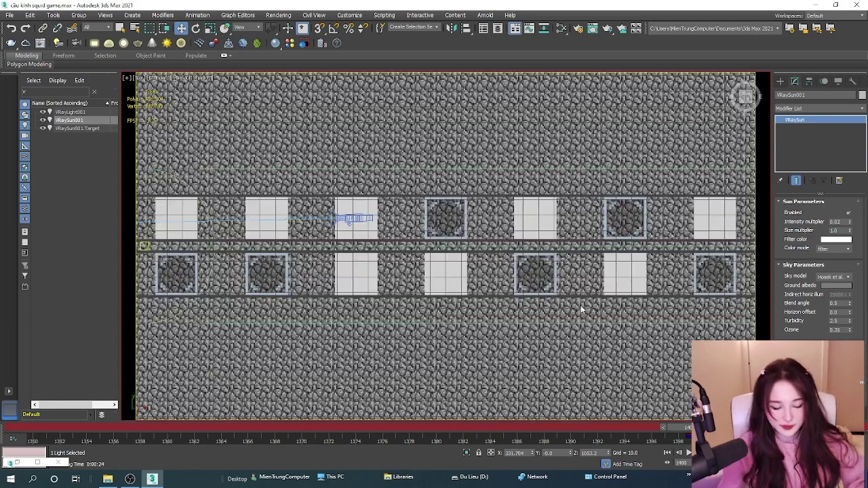
scroll(509, 259, down, 2)
scroll(509, 259, down, 5)
middle_drag(591, 251, 462, 244)
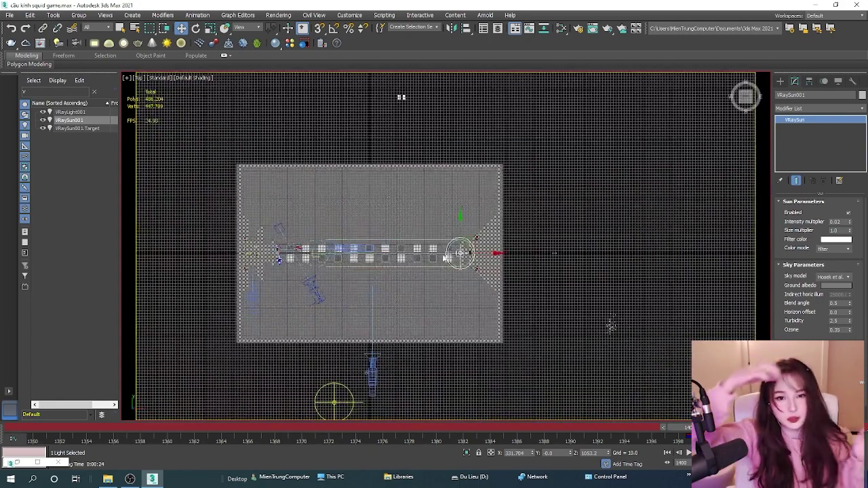
scroll(461, 243, up, 2)
drag(462, 243, 463, 230)
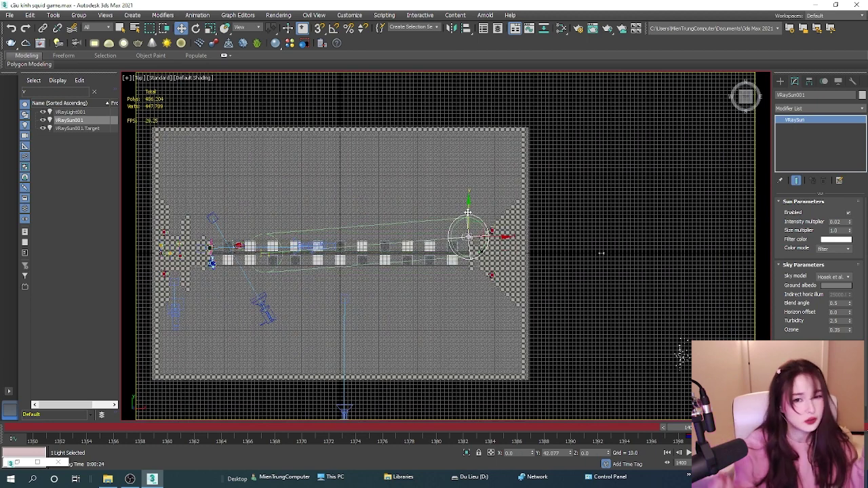
key(ctrl+z)
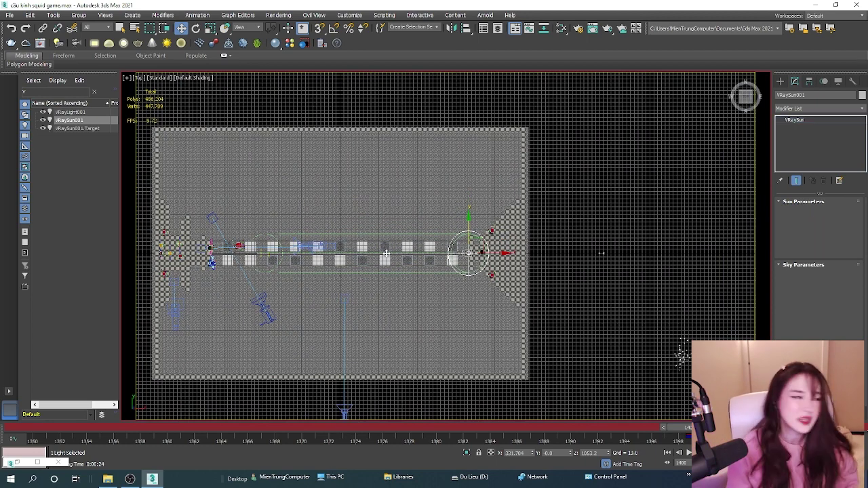
drag(467, 231, 441, 372)
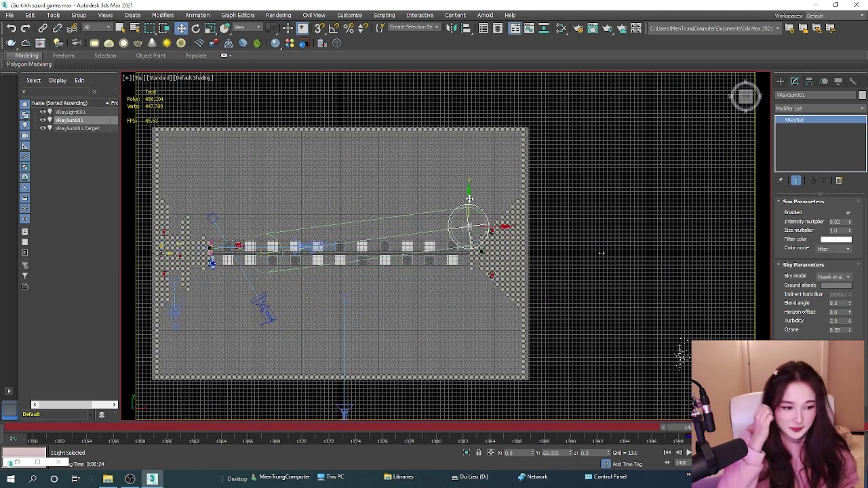
Slide the sun further left, checking it from an angled 3D view.
mouse_move(441, 372)
middle_down()
mouse_move(448, 192)
mouse_move(429, 193)
middle_up()
scroll(429, 193, up, 3)
alt+middle_drag(481, 217, 484, 237)
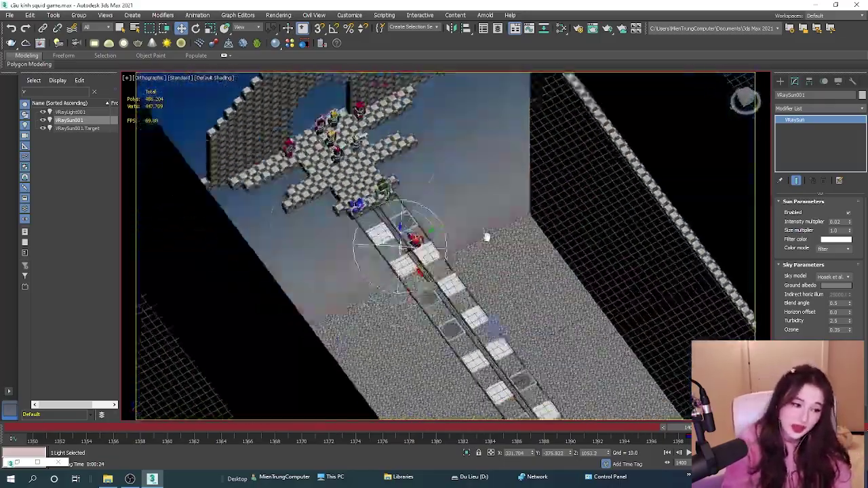
scroll(484, 237, up, 2)
alt+middle_drag(394, 203, 391, 212)
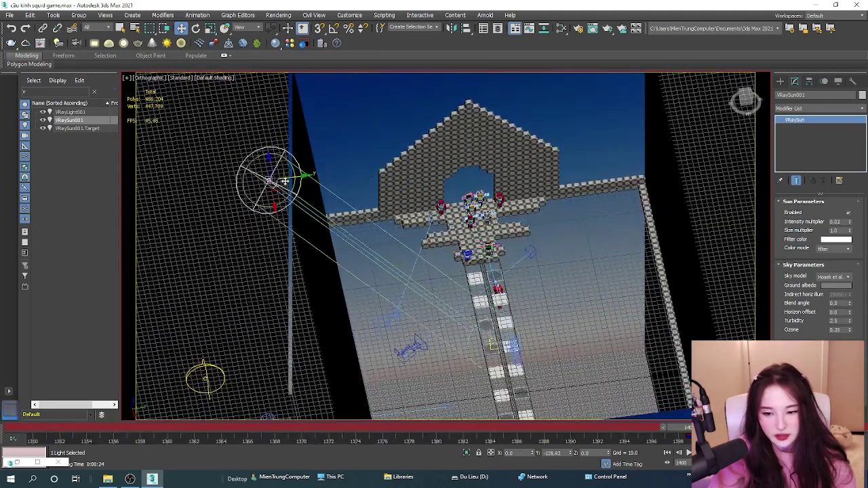
drag(359, 169, 278, 177)
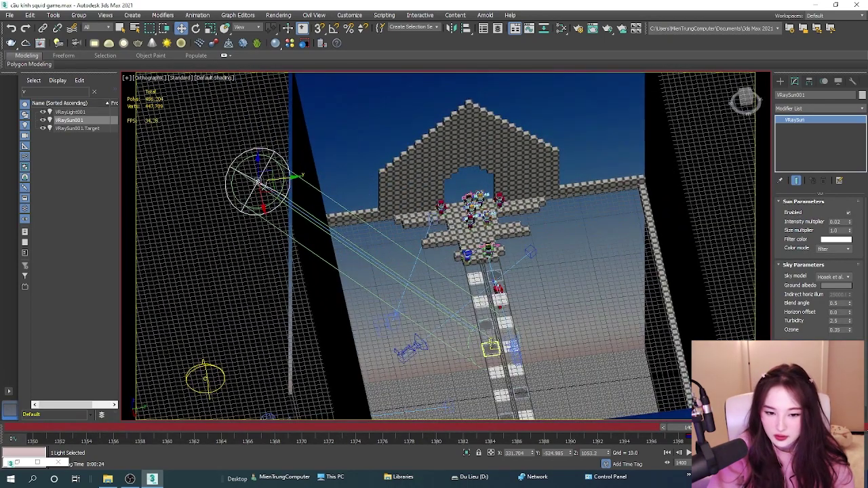
scroll(491, 344, up, 5)
scroll(509, 294, up, 3)
scroll(520, 274, up, 4)
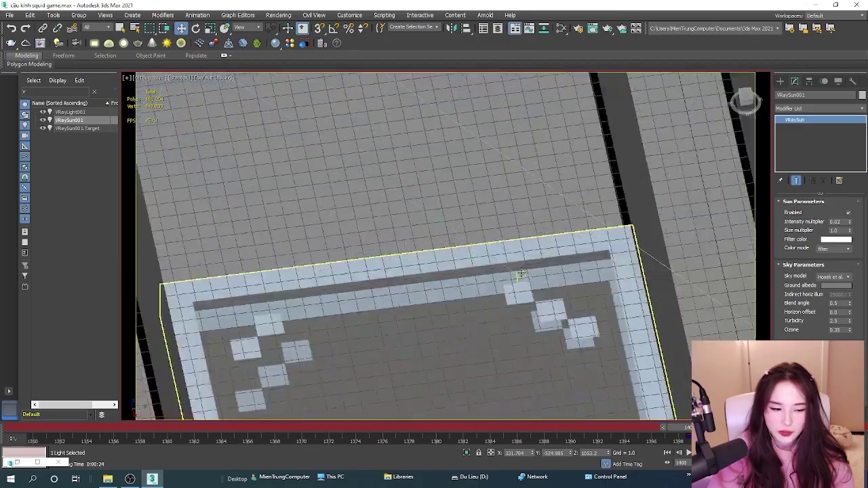
scroll(522, 275, up, 2)
Select the sun's target point, briefly checking the scene in wireframe.
click(523, 278)
scroll(523, 279, up, 4)
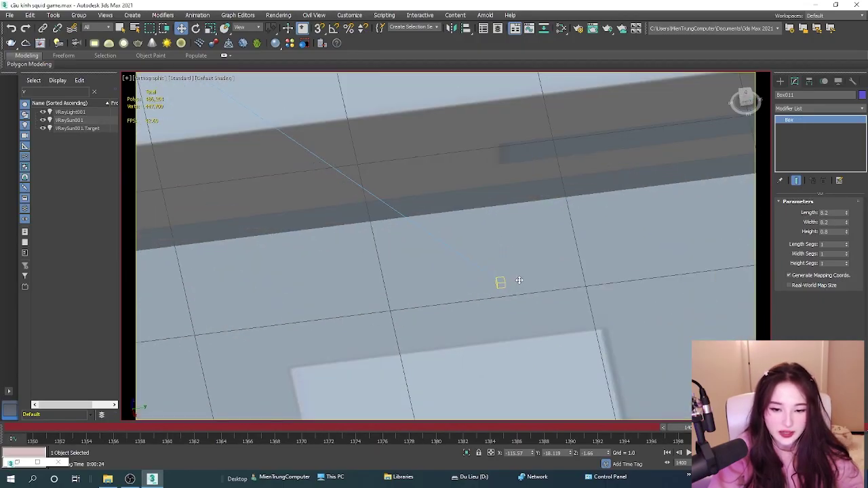
scroll(500, 283, down, 4)
scroll(501, 283, down, 3)
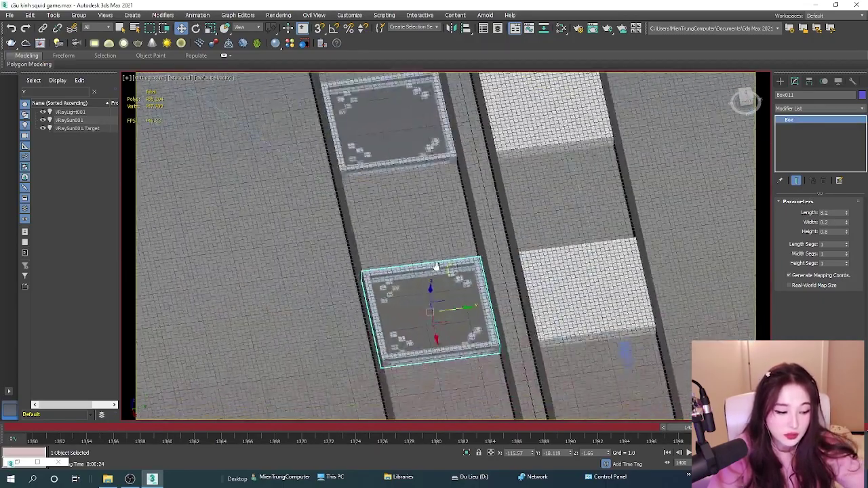
mouse_move(501, 282)
alt+middle_down()
mouse_move(510, 251)
mouse_move(489, 257)
alt+middle_up()
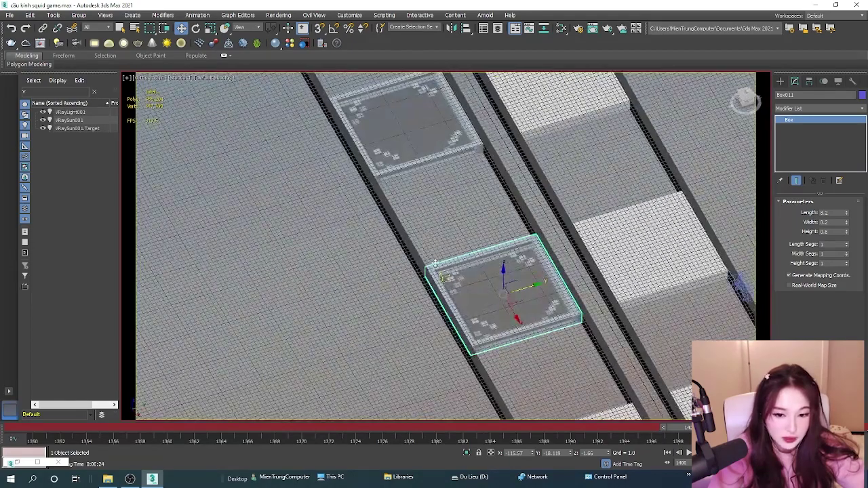
key(F3)
key(F3)
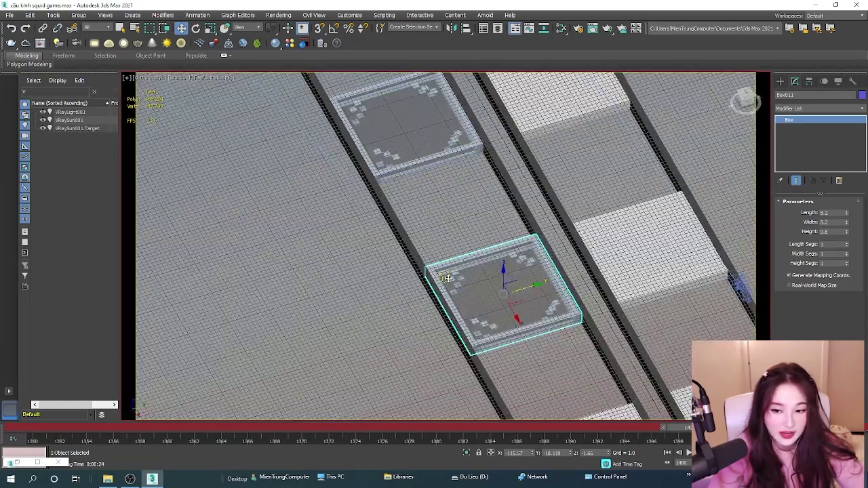
key(F3)
scroll(448, 278, up, 5)
scroll(437, 272, up, 3)
scroll(437, 265, up, 2)
click(437, 263)
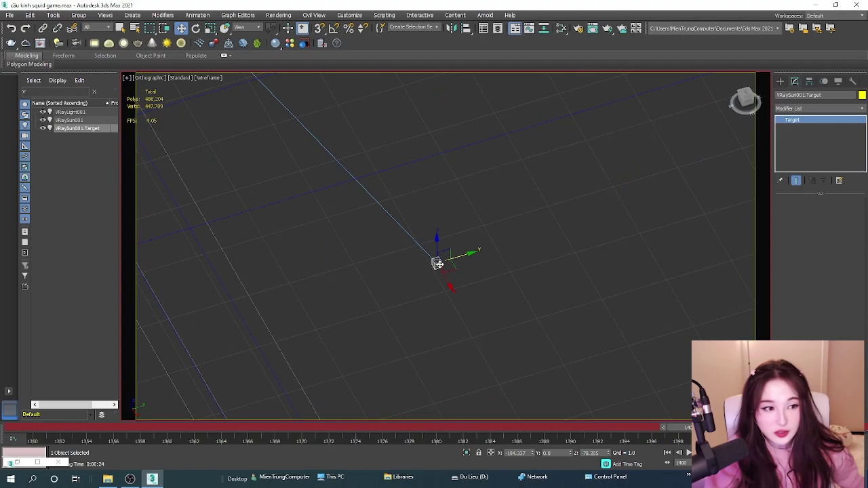
Move the sun's target right beside the bridge and bring up the camera list.
key(F3)
scroll(437, 264, down, 3)
scroll(438, 265, down, 3)
scroll(434, 268, down, 3)
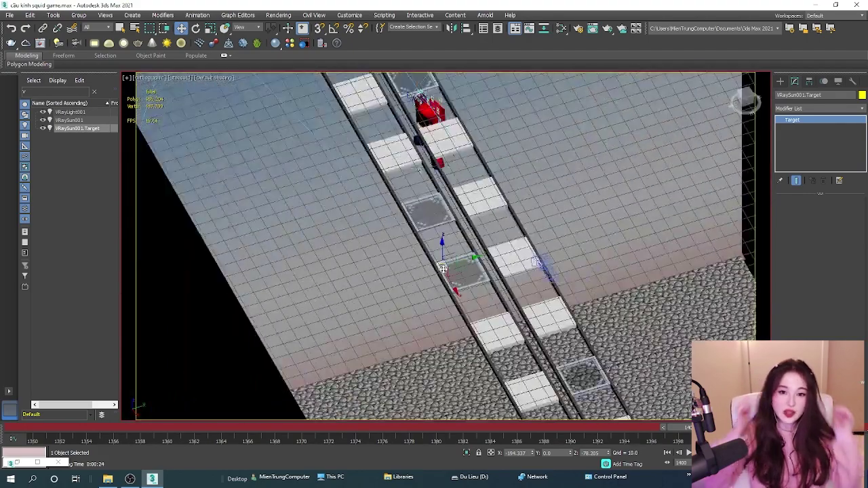
scroll(431, 274, down, 3)
alt+middle_drag(432, 275, 434, 271)
drag(434, 272, 531, 251)
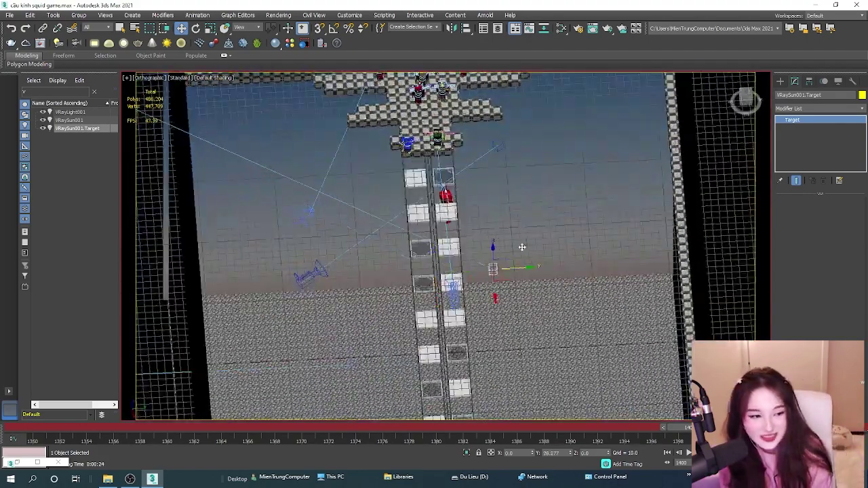
alt+middle_drag(531, 251, 549, 223)
key(c)
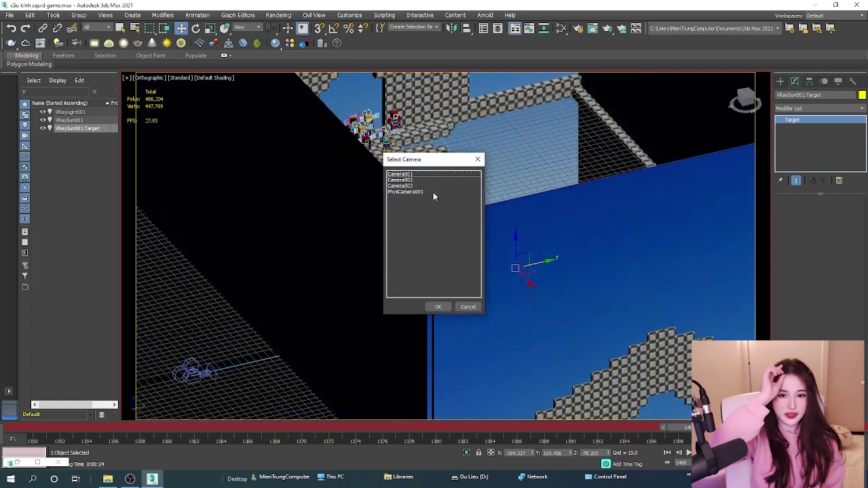
View the scene through PhysCamera001 and render it with V-Ray.
click(407, 192)
double_click(407, 192)
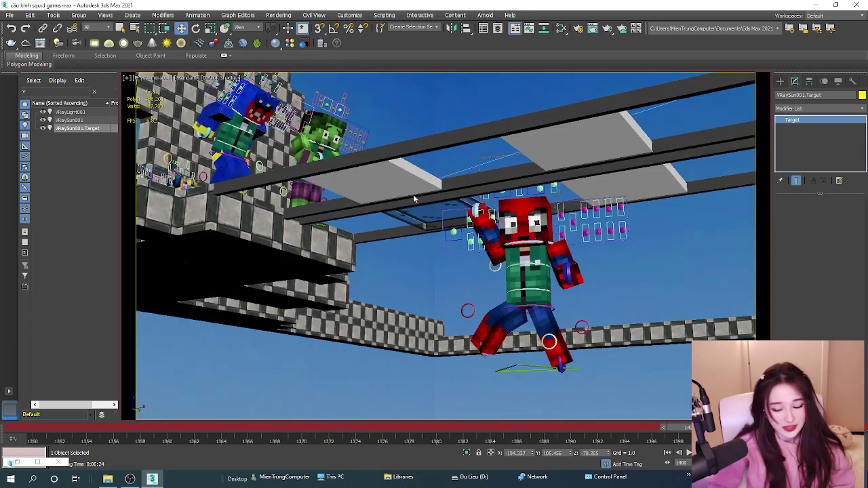
click(429, 270)
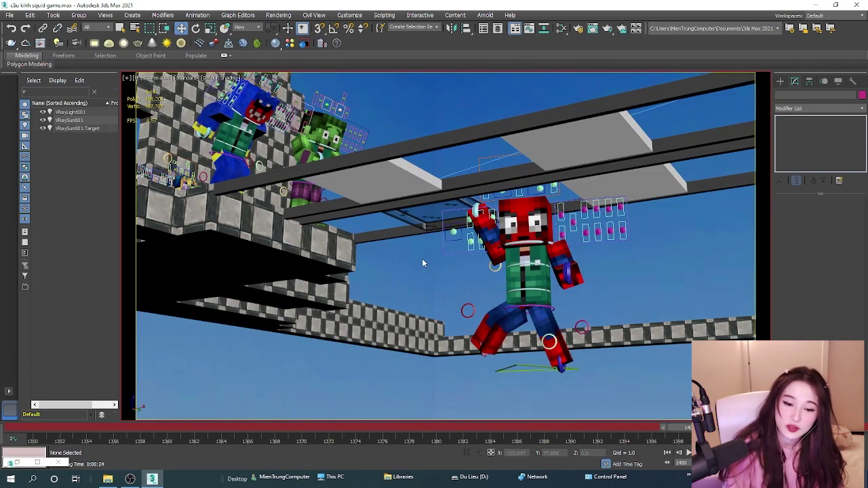
key(shift+q)
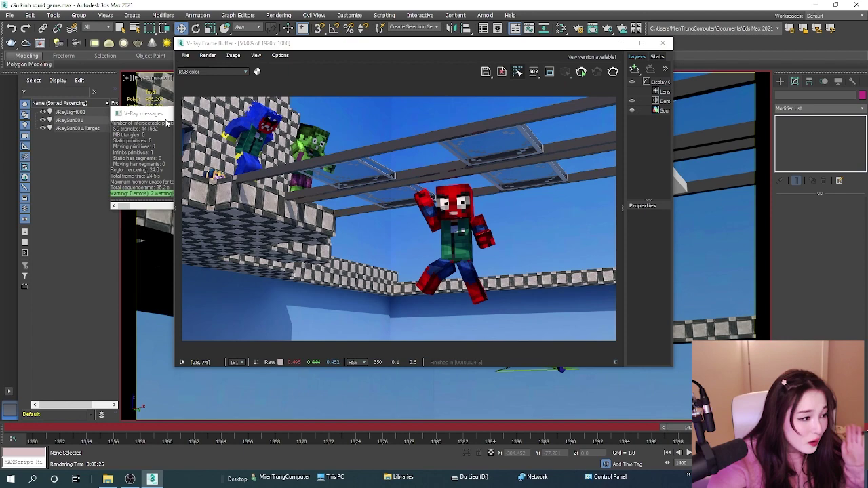
Dismiss the V-Ray messages and close the finished render.
click(158, 117)
click(238, 113)
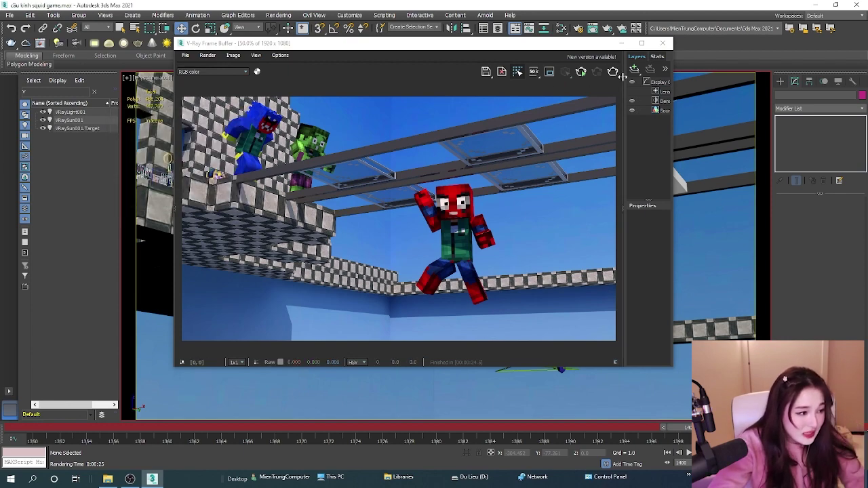
click(663, 42)
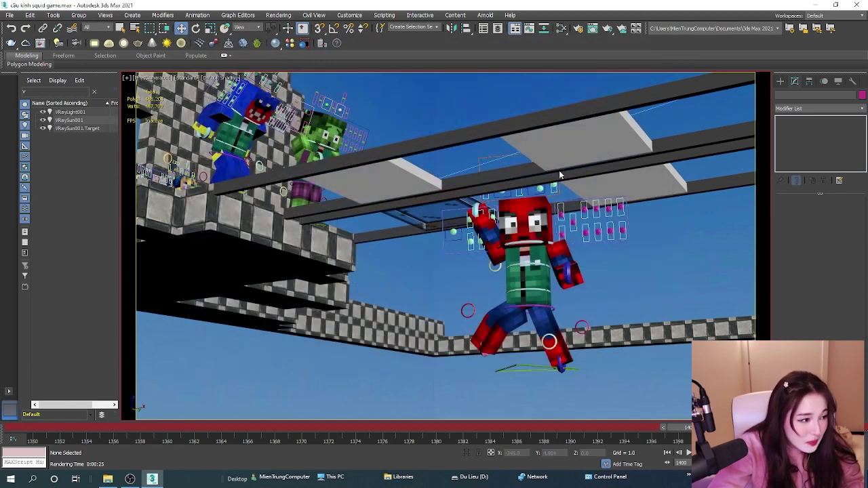
Raise VRaySun001 above the bridge in Perspective, then return to the camera view.
key(p)
scroll(505, 190, down, 10)
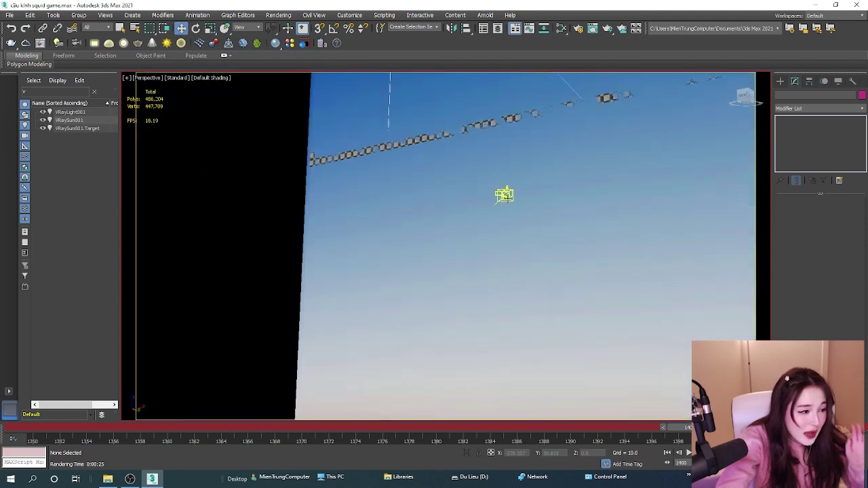
scroll(506, 198, down, 5)
mouse_move(506, 198)
alt+middle_down()
mouse_move(392, 163)
mouse_move(407, 170)
alt+middle_up()
click(392, 162)
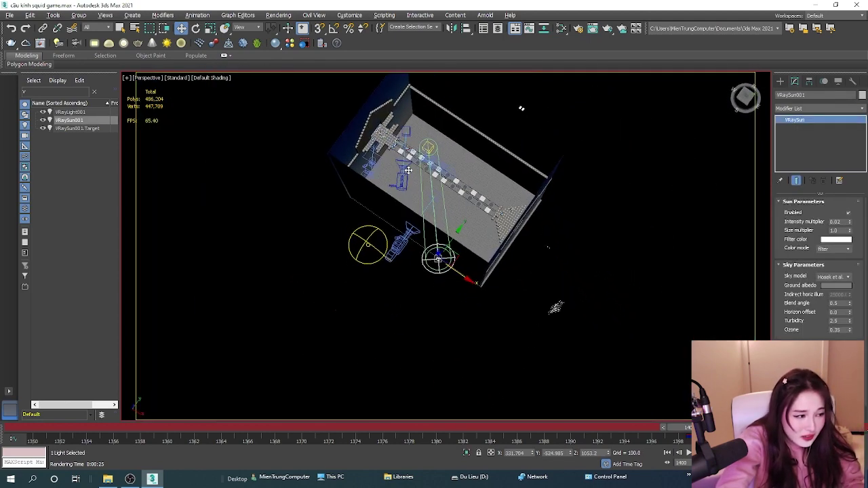
drag(455, 273, 367, 190)
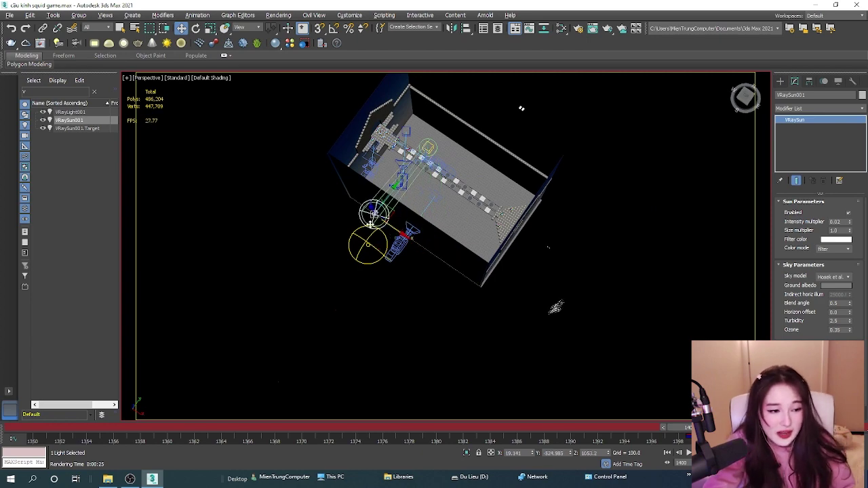
alt+middle_drag(367, 190, 338, 155)
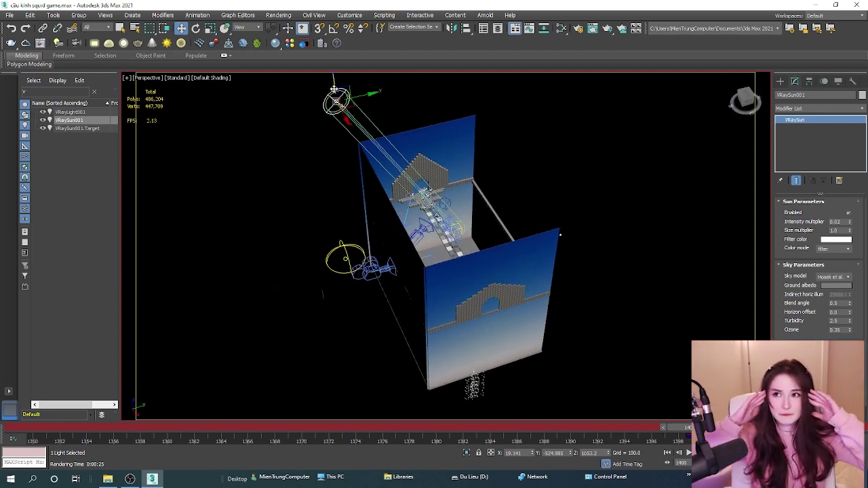
mouse_move(342, 166)
mouse_down()
mouse_move(343, 146)
mouse_move(373, 174)
mouse_up()
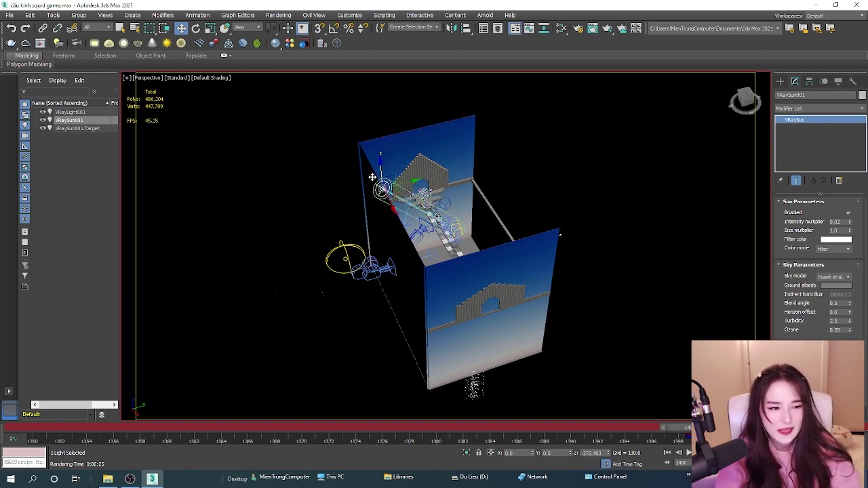
alt+middle_drag(372, 174, 425, 201)
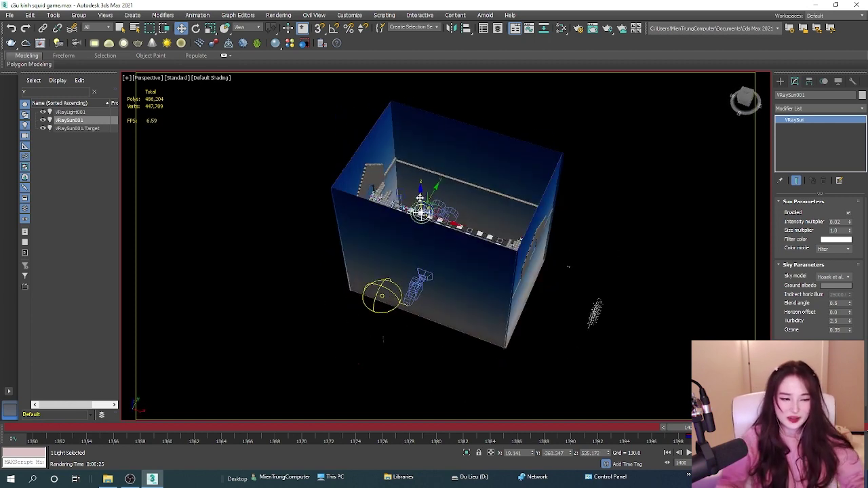
key(c)
double_click(419, 193)
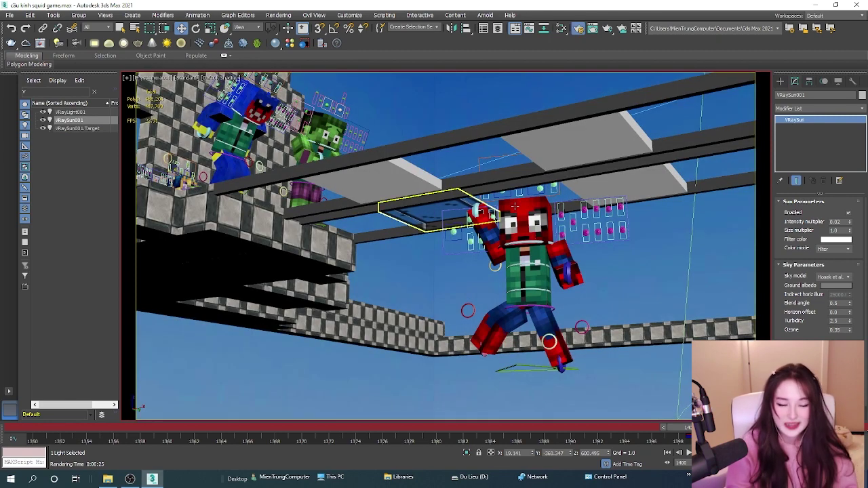
key(F10)
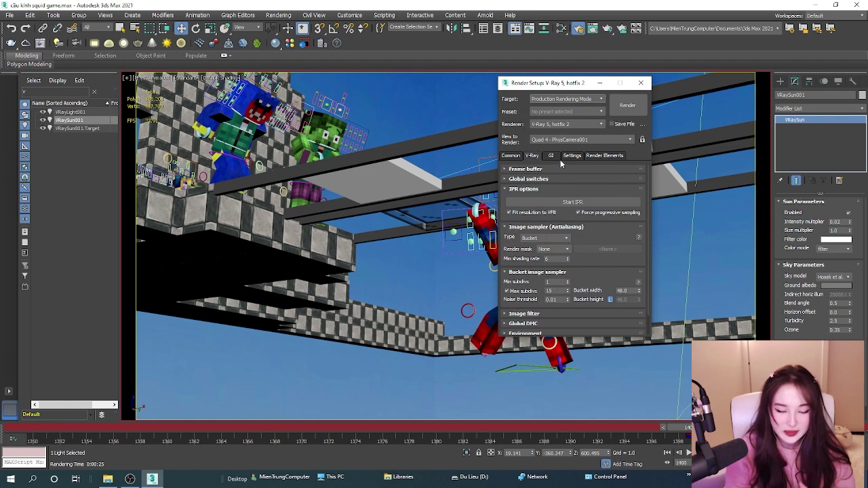
click(577, 140)
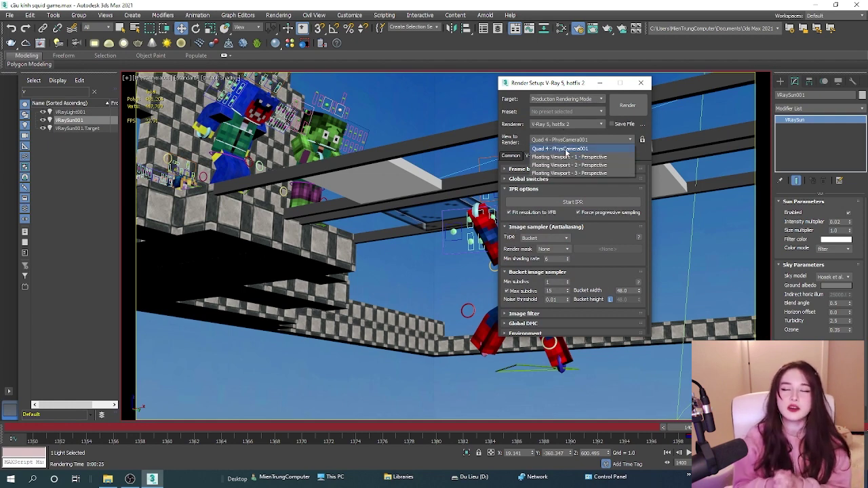
click(567, 150)
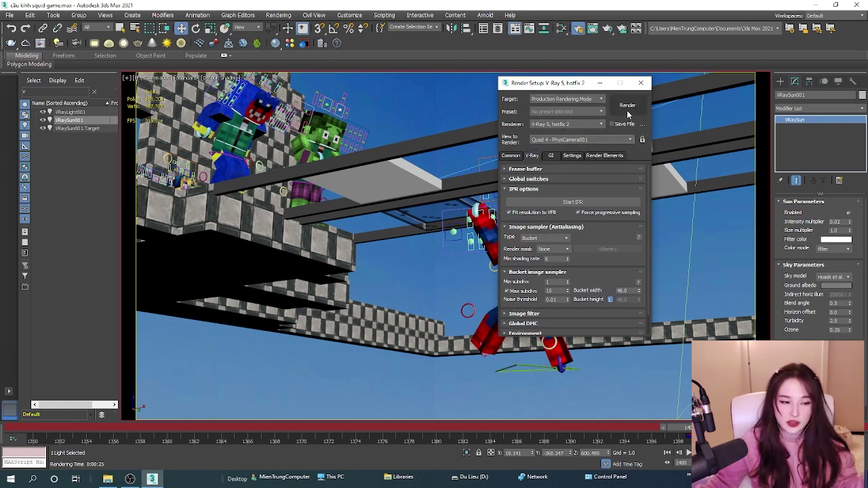
key(F10)
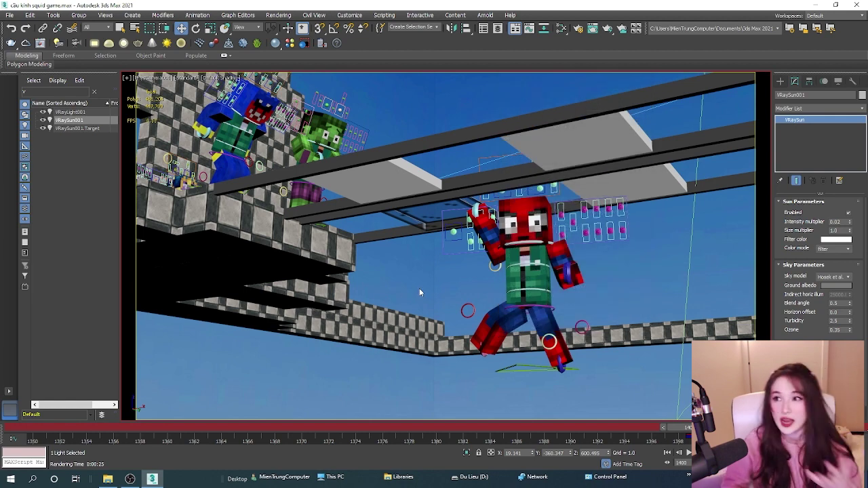
key(p)
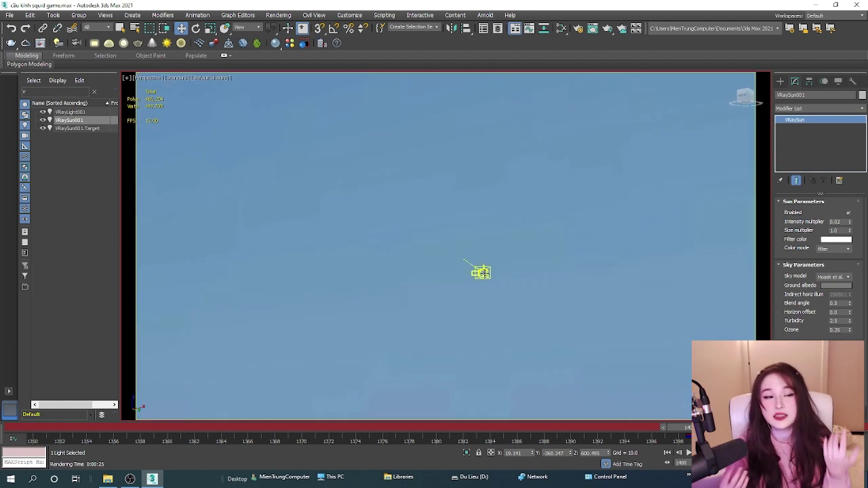
key(c)
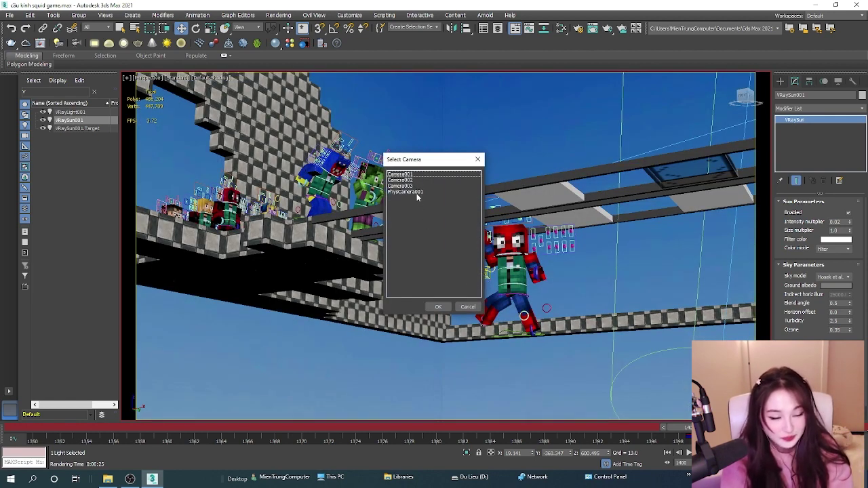
double_click(415, 192)
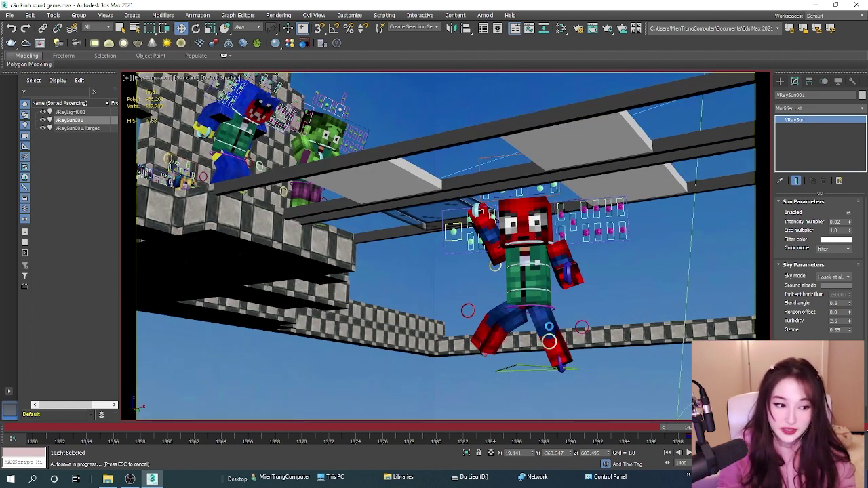
key(ctrl+d)
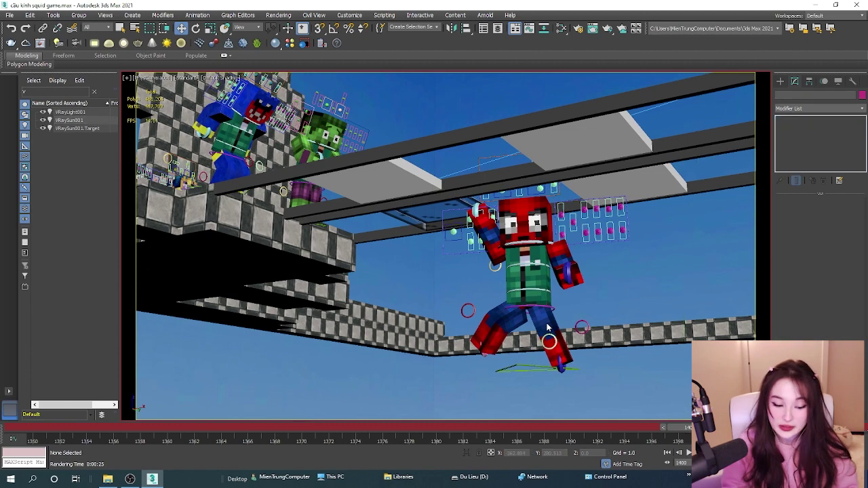
Frame the sun's target in a Perspective view centred on the bridge.
click(549, 343)
key(p)
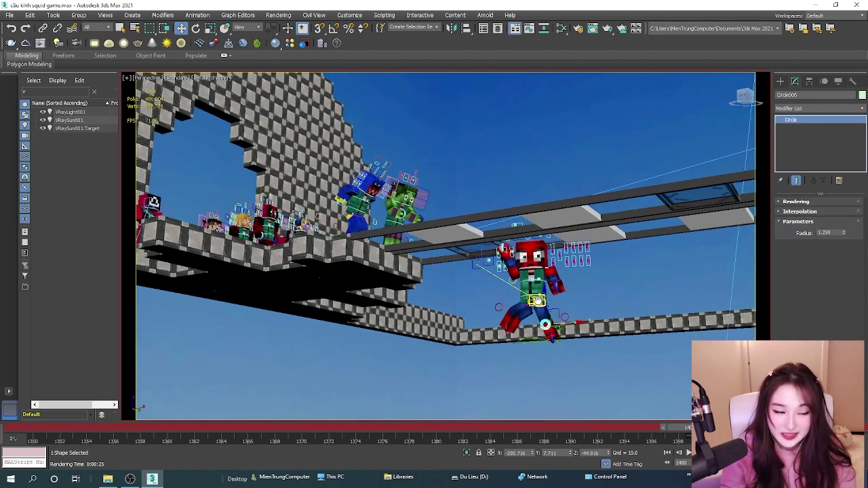
click(533, 320)
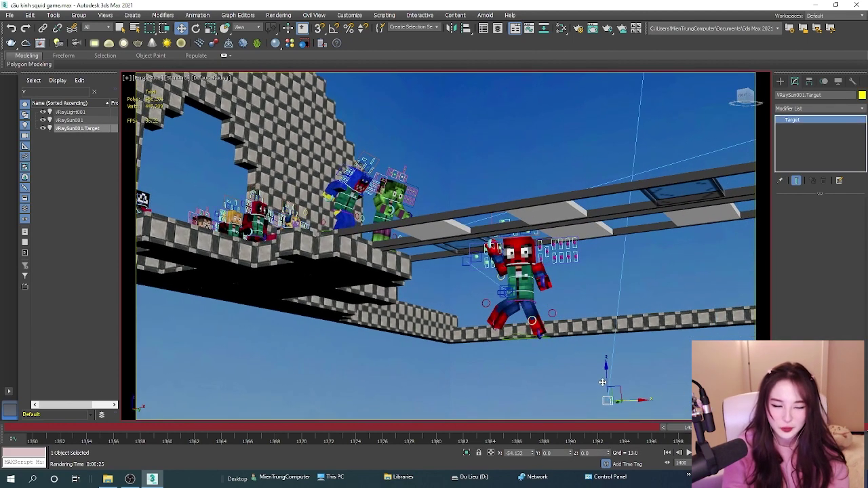
key(z)
scroll(557, 372, down, 5)
scroll(552, 407, down, 5)
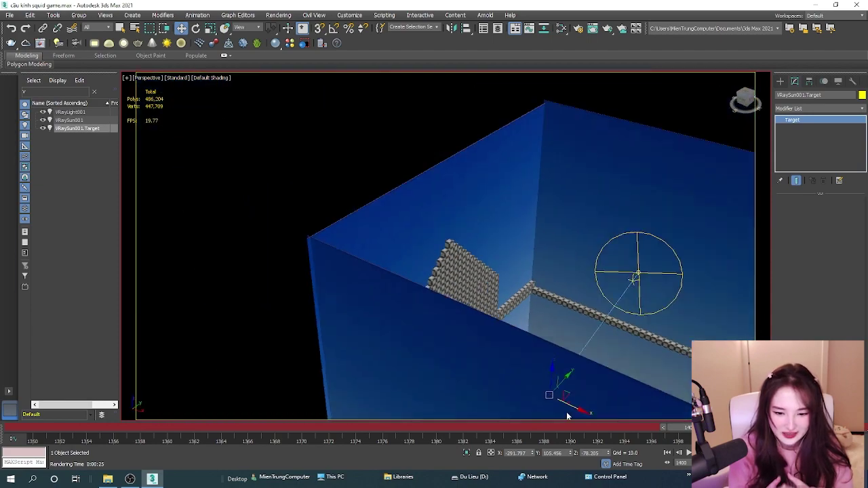
scroll(549, 404, down, 5)
scroll(553, 325, down, 3)
middle_drag(553, 325, 525, 238)
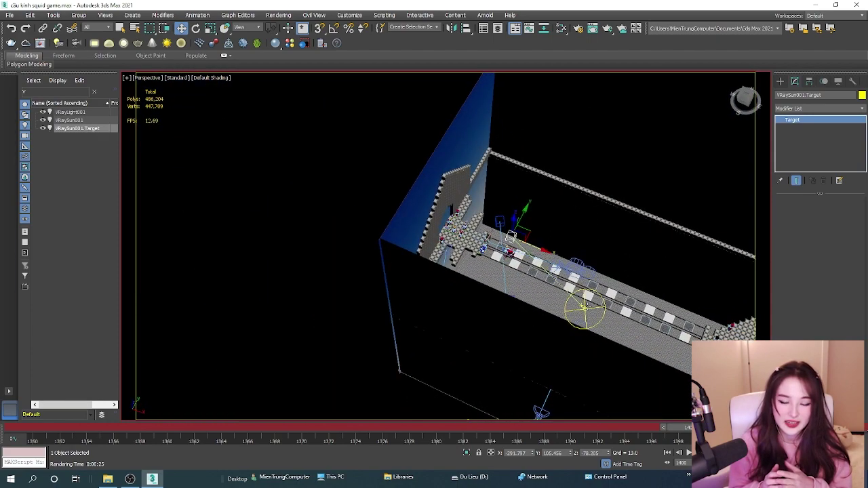
Move VRaySun001 up and toward the bridge, checking the wall and arch.
click(585, 309)
alt+middle_drag(584, 309, 596, 340)
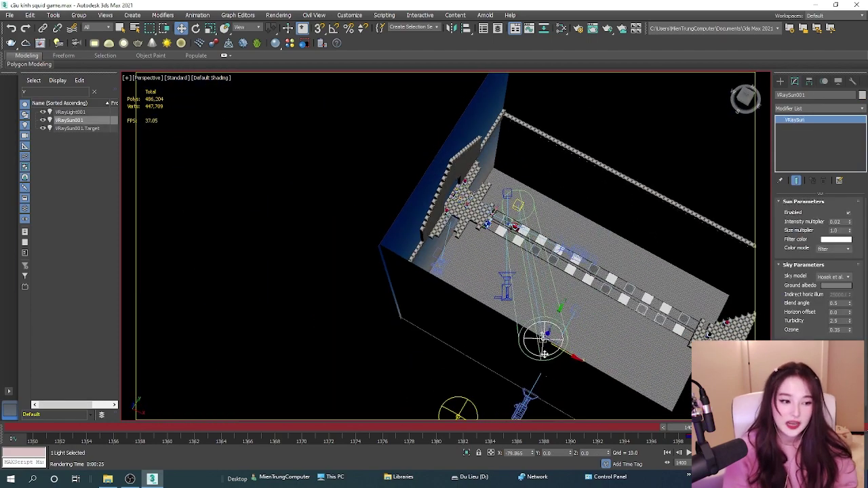
drag(593, 367, 500, 340)
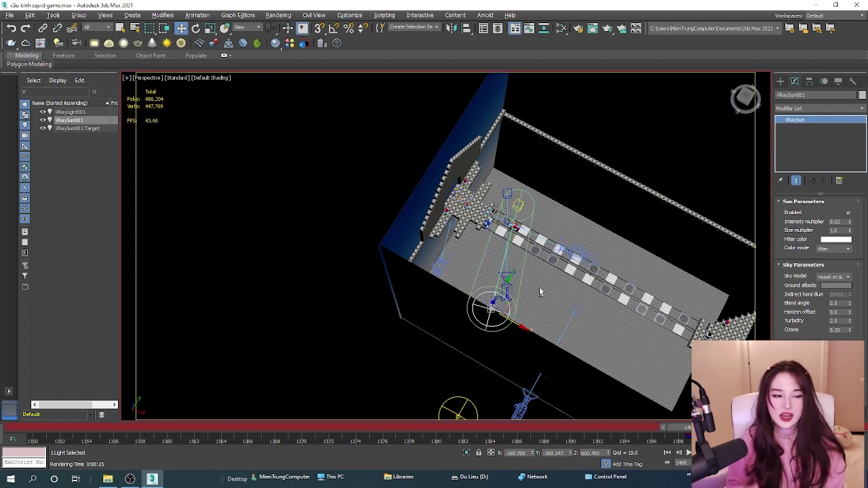
alt+middle_drag(539, 287, 637, 317)
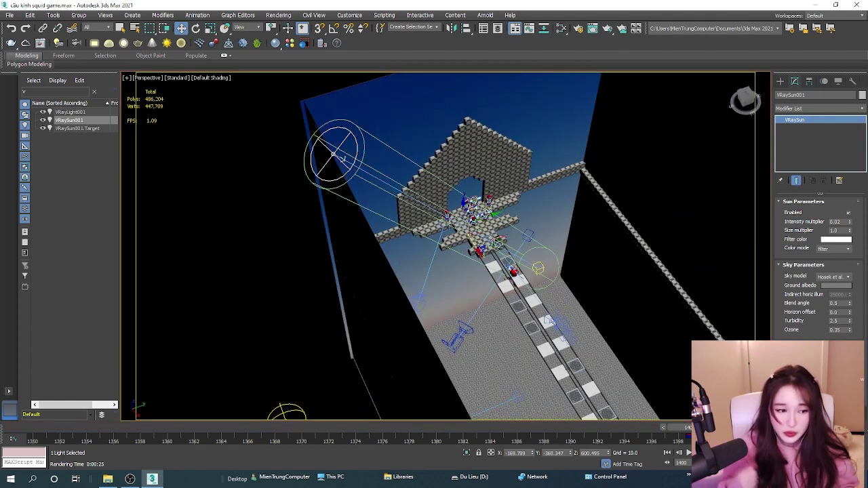
scroll(821, 271, down, 1)
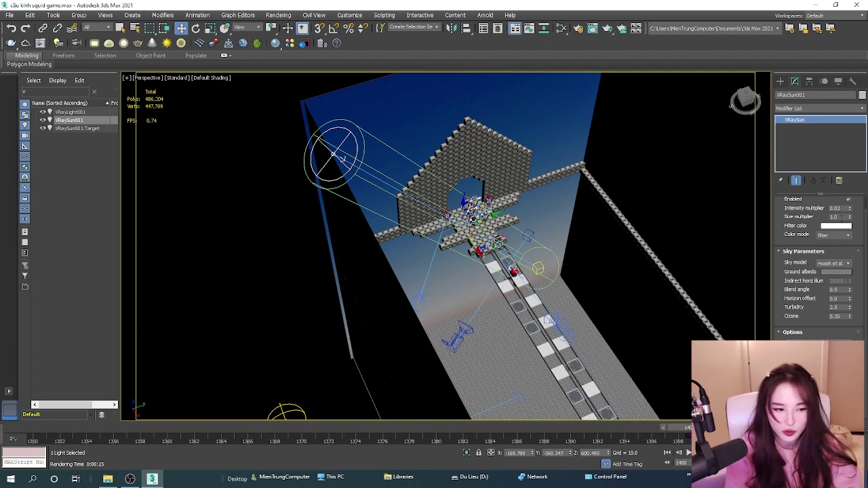
Change the sun's Filter color from white to a pale warm yellow.
click(835, 228)
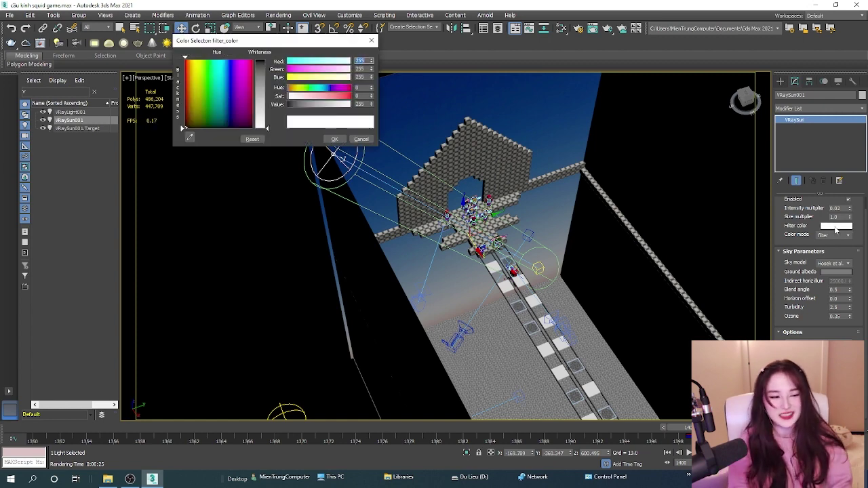
click(199, 63)
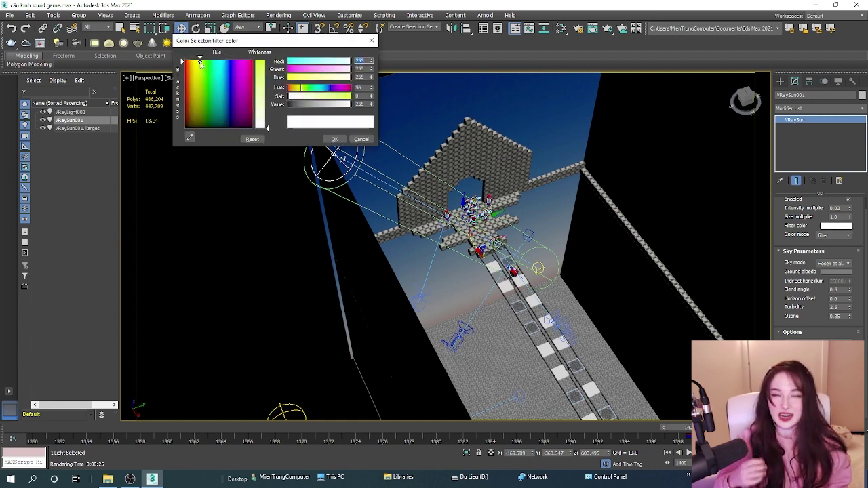
click(257, 99)
click(198, 82)
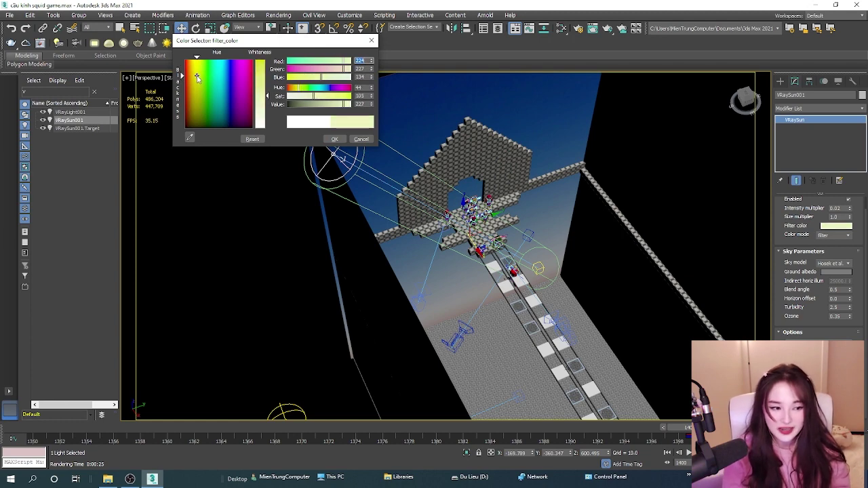
drag(197, 79, 196, 65)
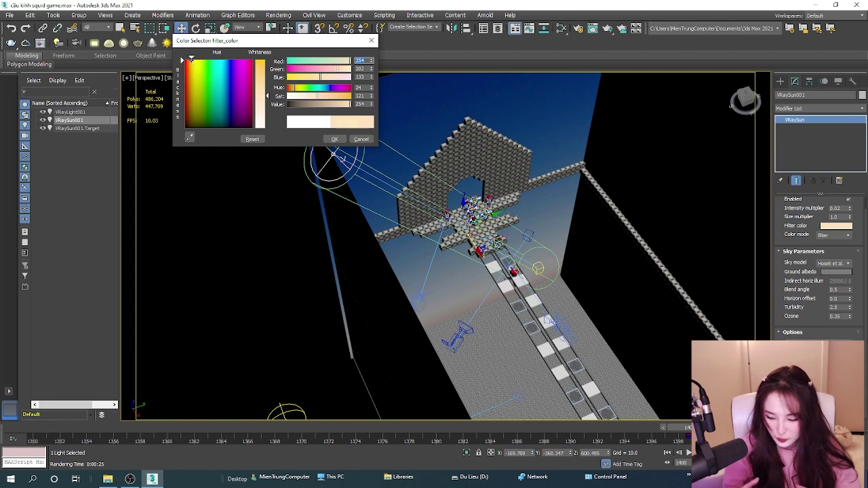